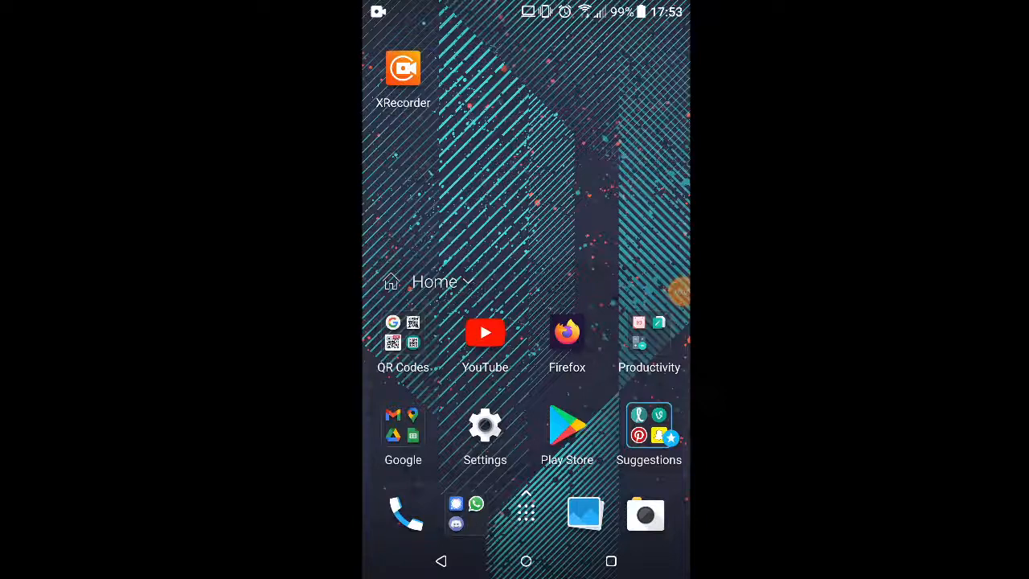
Launch the Google app from the QR Codes folder on the home screen
left_click(403, 334)
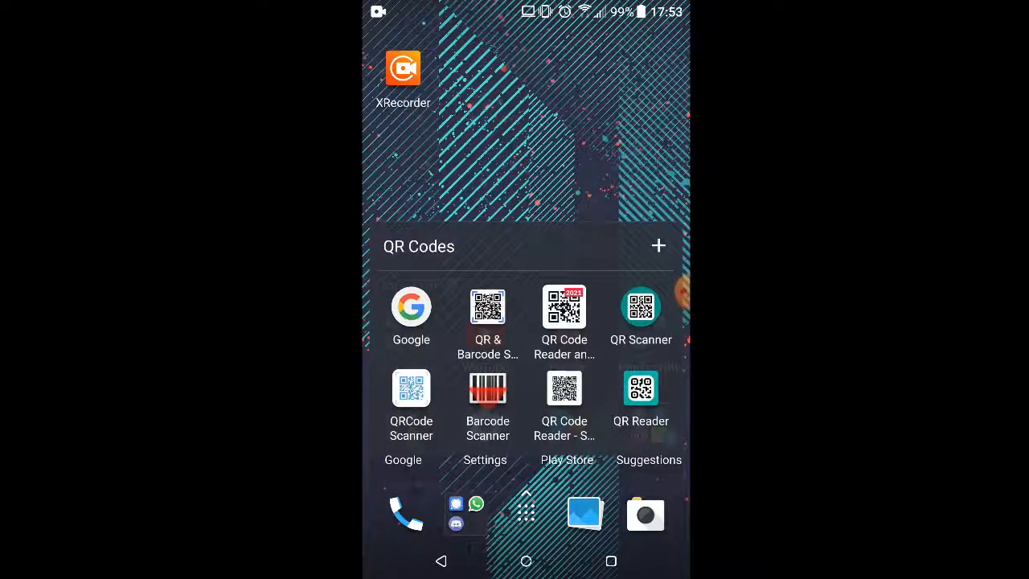
left_click(411, 307)
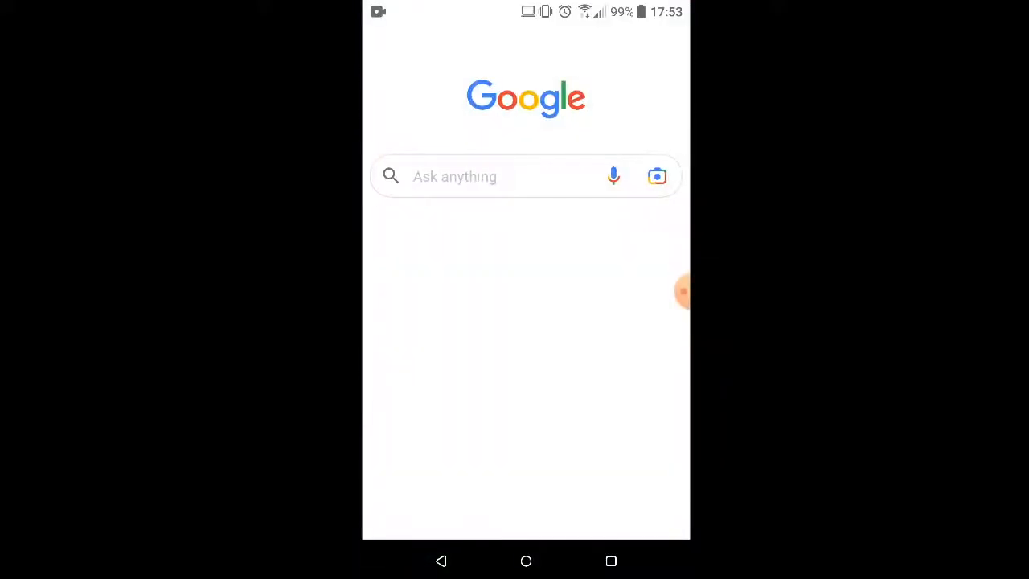
Scan the poster's QR code with Google Lens and follow the forms.gle survey link
left_click(656, 176)
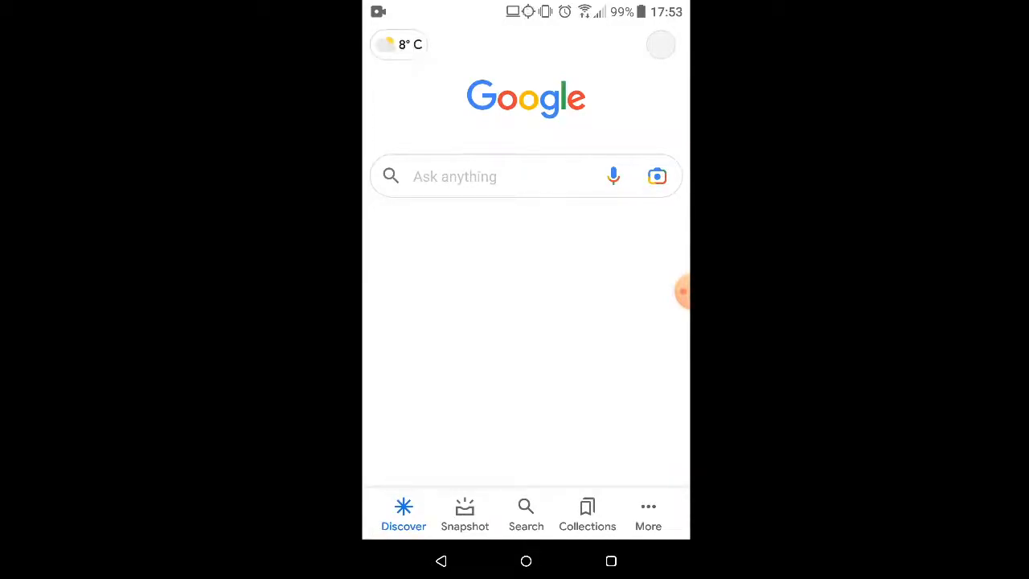
left_click(657, 176)
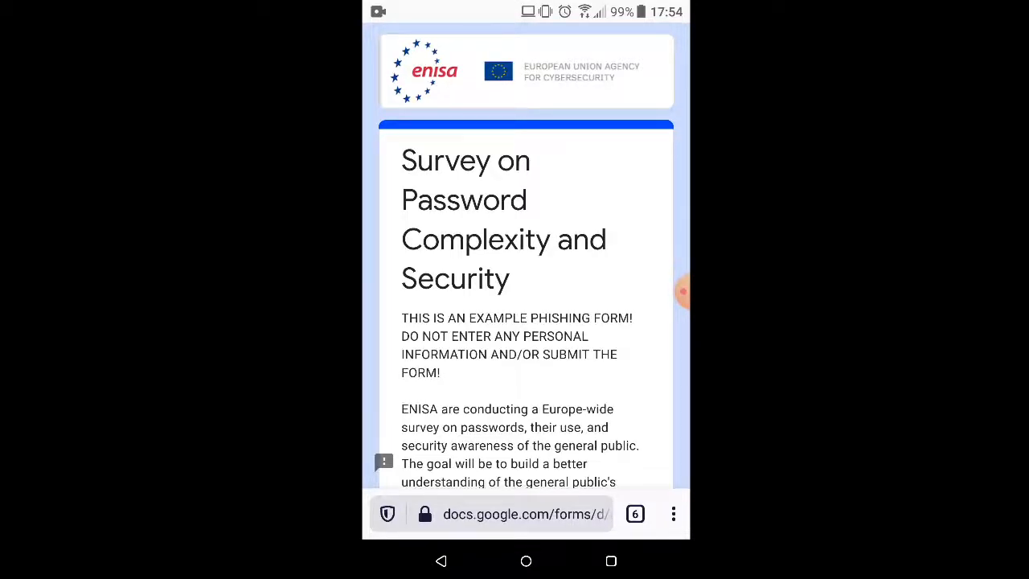
scroll(526, 321, "down", 3)
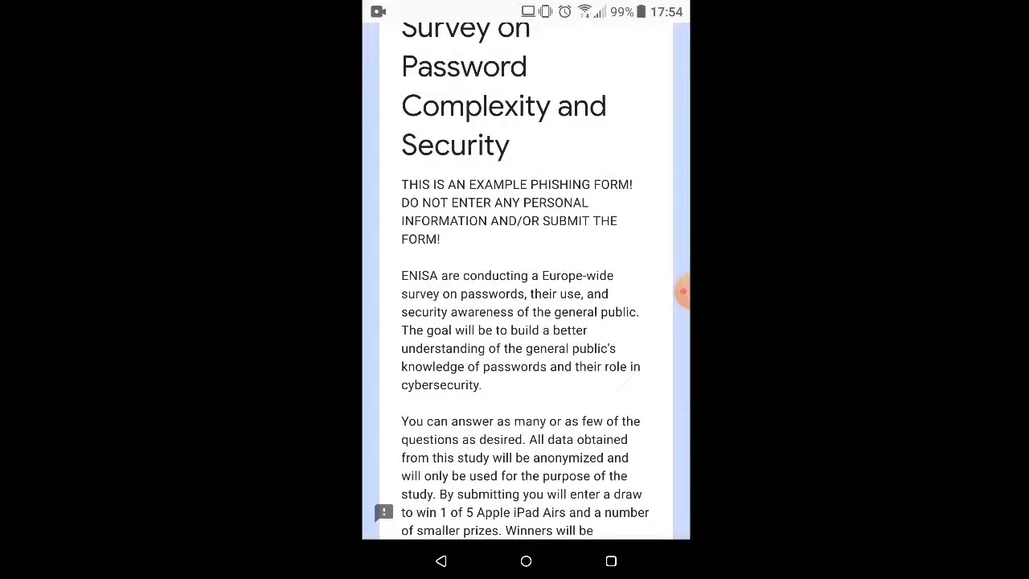
scroll(525, 321, "down", 4)
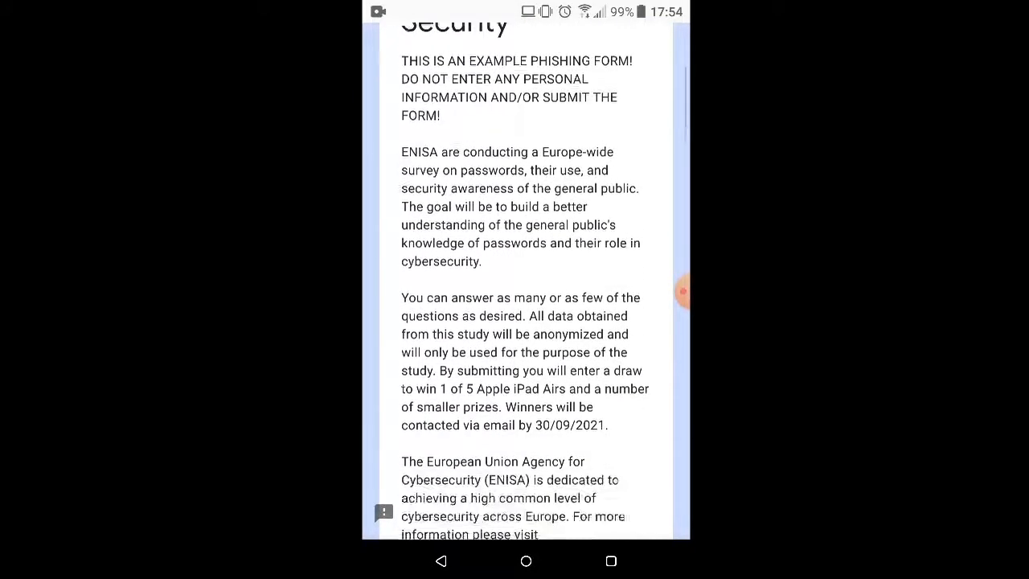
scroll(525, 322, "down", 6)
scroll(525, 322, "up", 1)
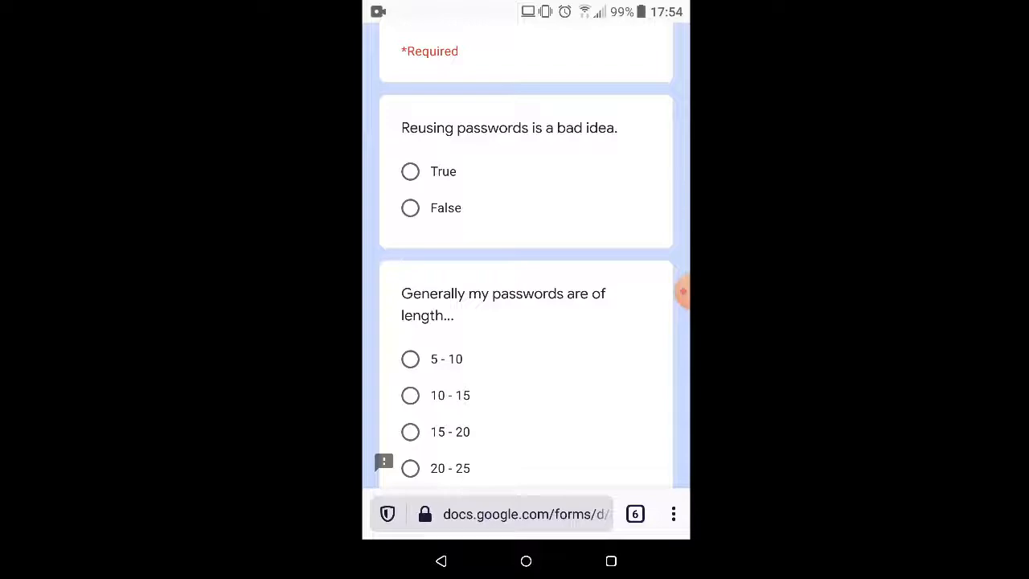
Answer the six multiple-choice questions: False, 5 - 10, False, Strongly Agree, True, False
left_click(410, 207)
scroll(525, 322, "down", 3)
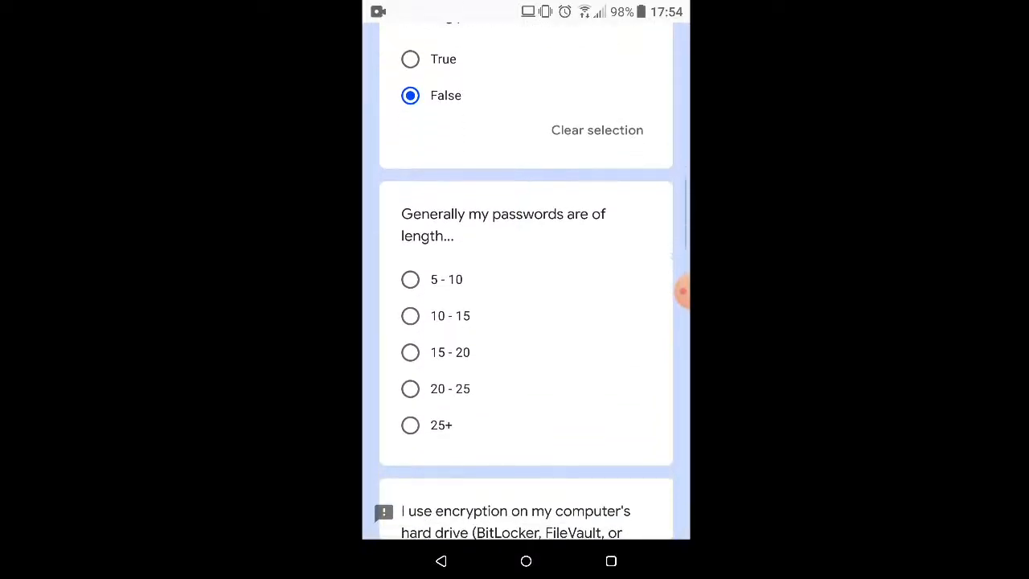
left_click(410, 279)
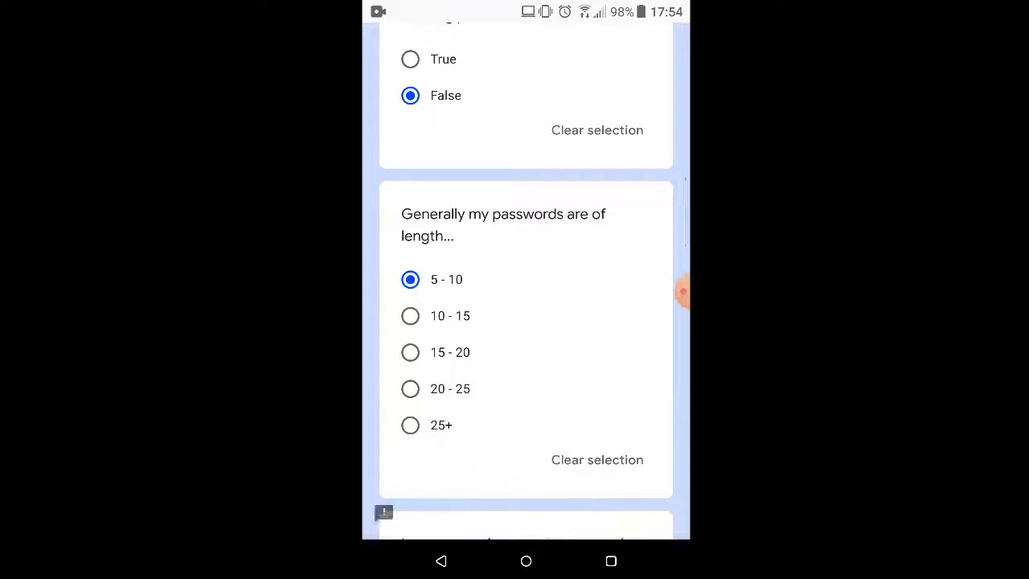
scroll(526, 322, "down", 3)
scroll(525, 321, "down", 3)
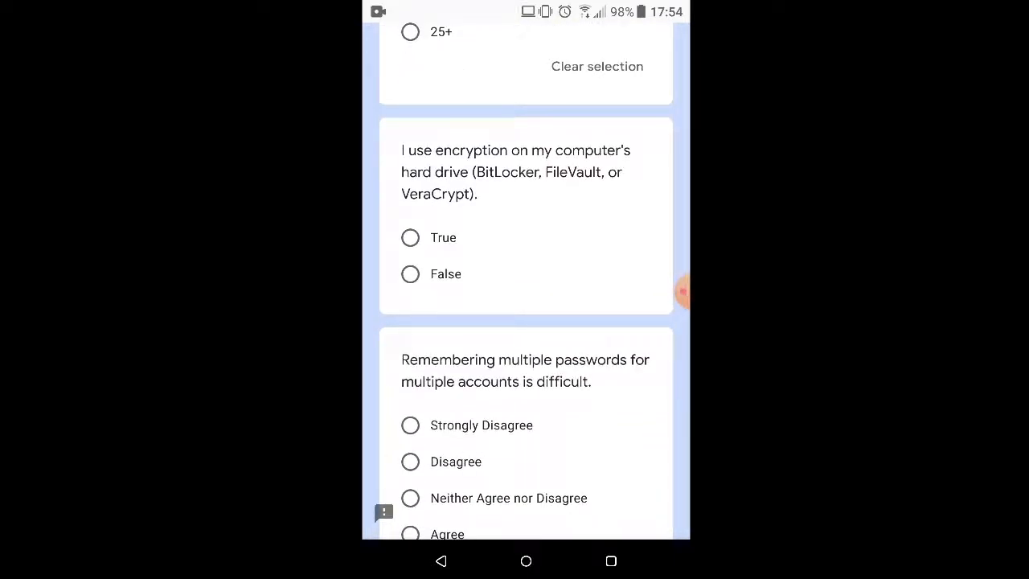
left_click(410, 274)
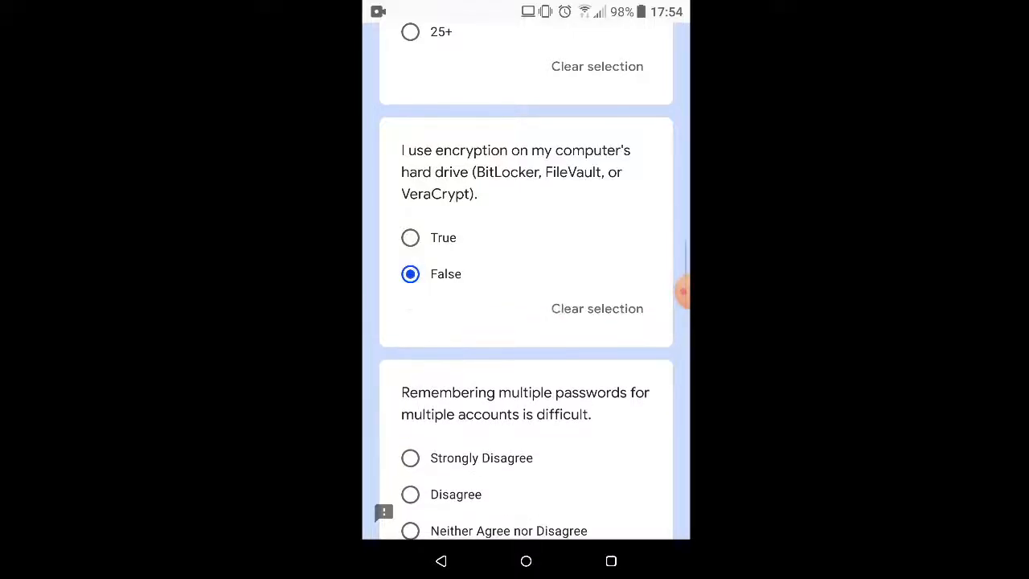
scroll(525, 321, "down", 3)
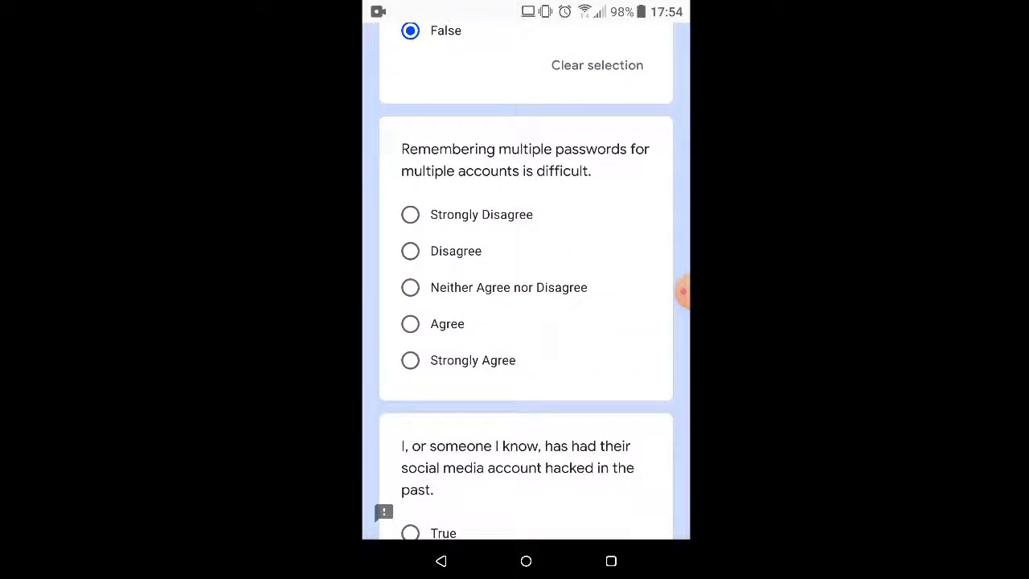
left_click(410, 360)
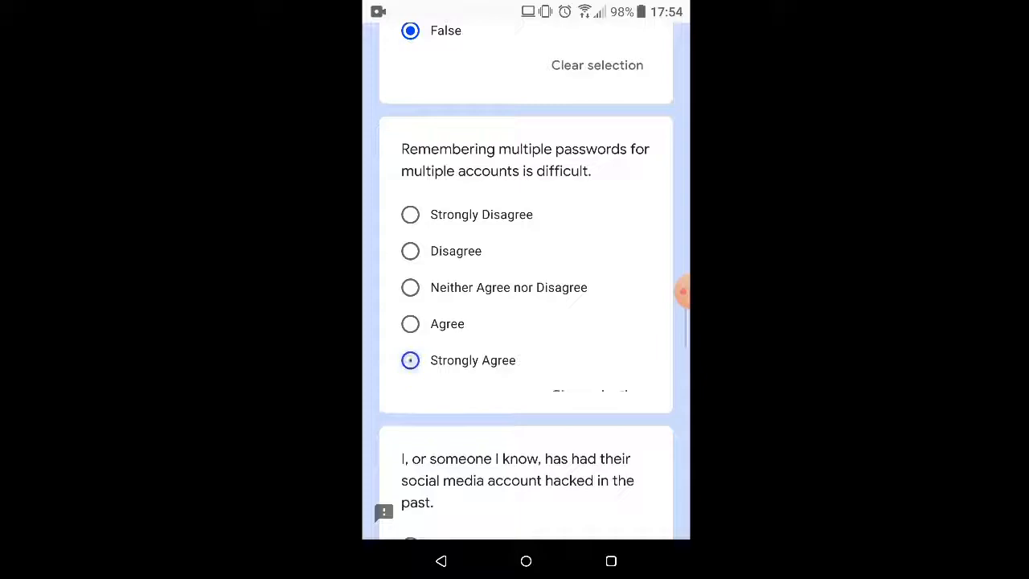
scroll(525, 321, "down", 3)
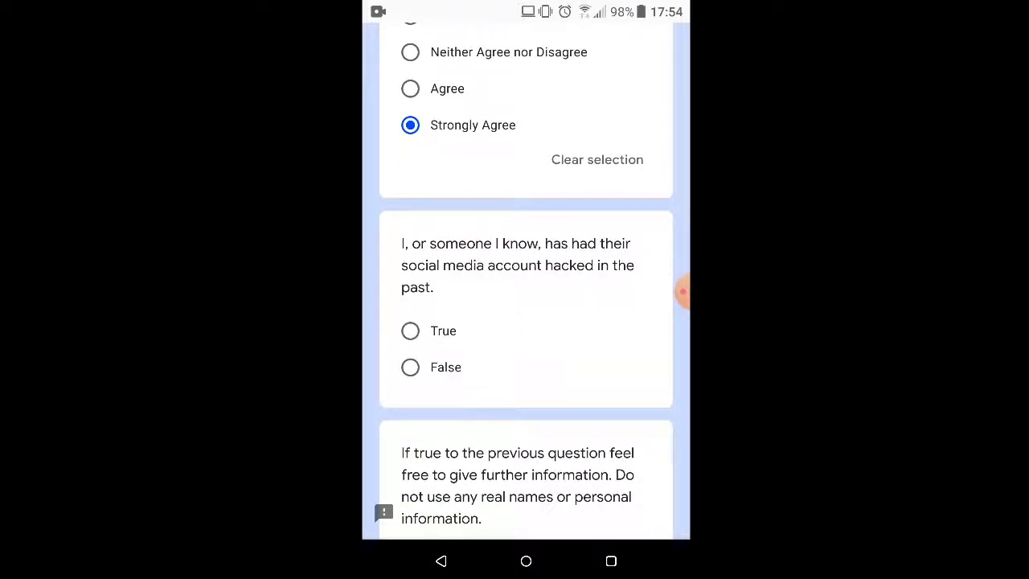
left_click(410, 330)
scroll(525, 321, "down", 4)
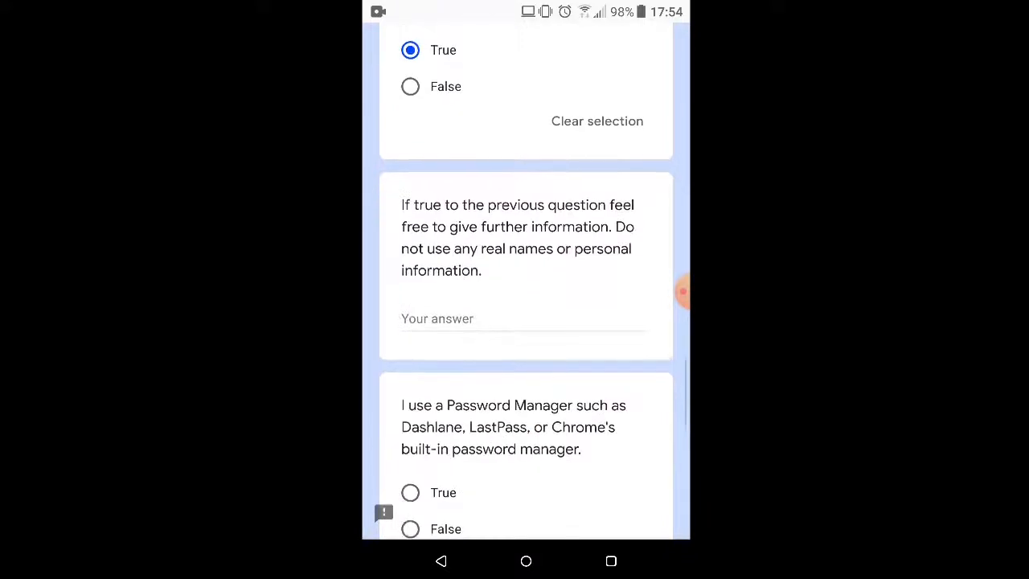
scroll(525, 321, "down", 3)
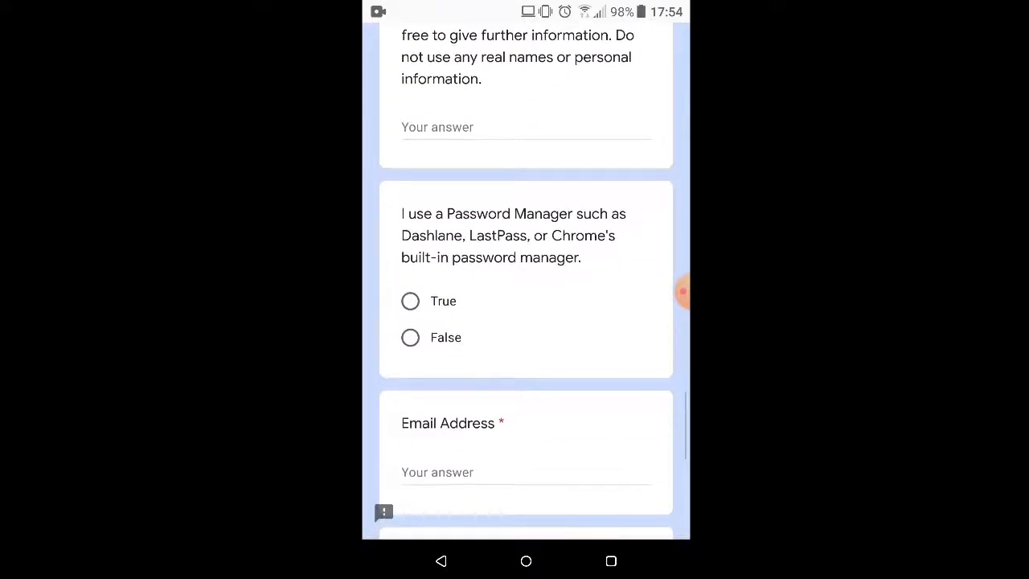
left_click(410, 336)
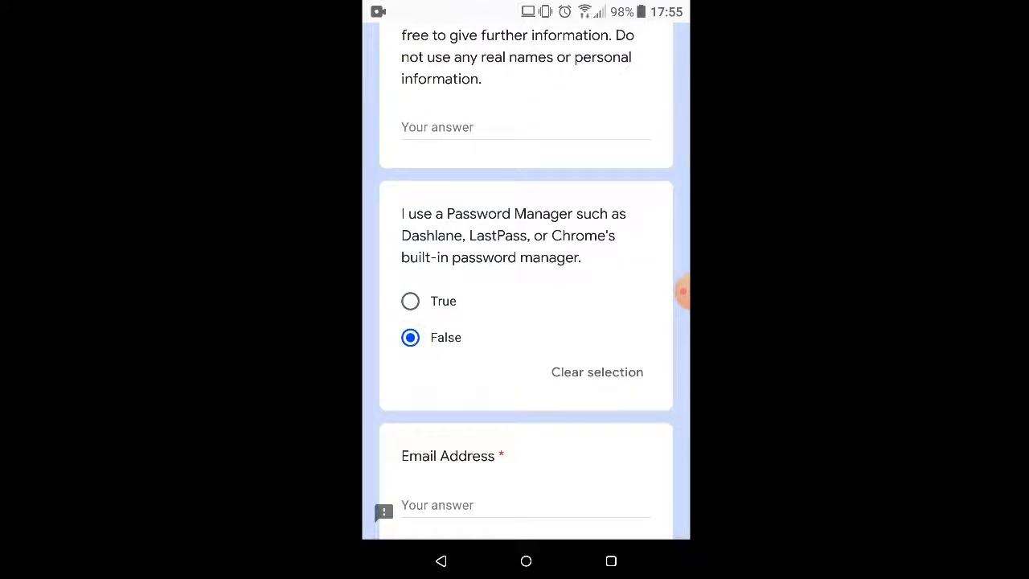
scroll(526, 321, "down", 3)
left_click(525, 307)
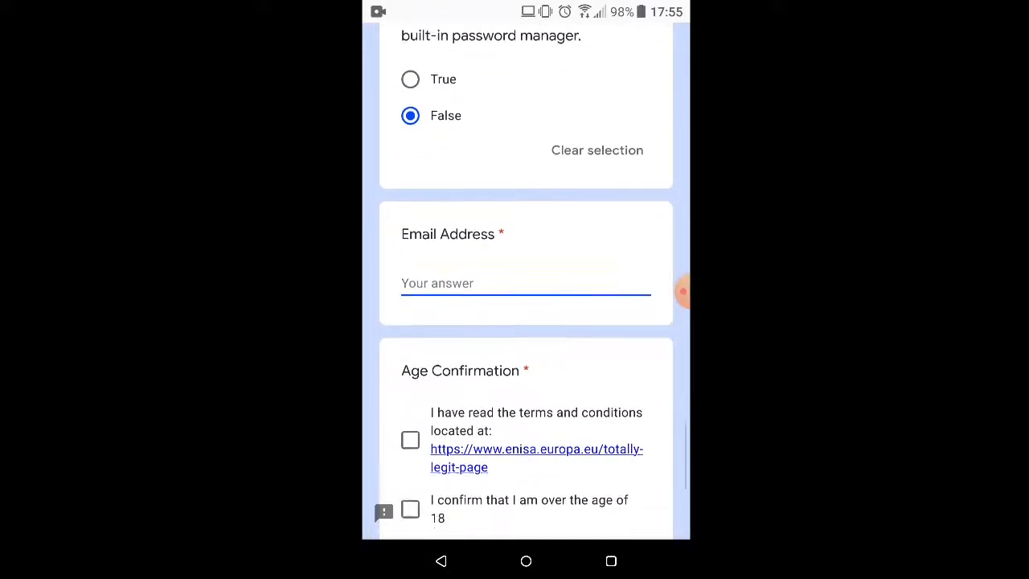
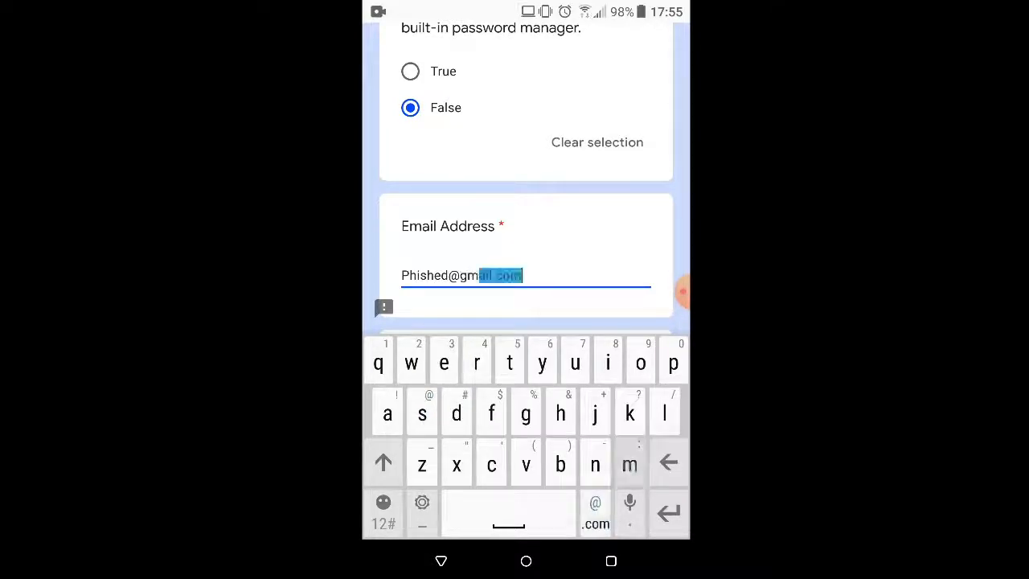
left_click(531, 275)
scroll(526, 241, "down", 3)
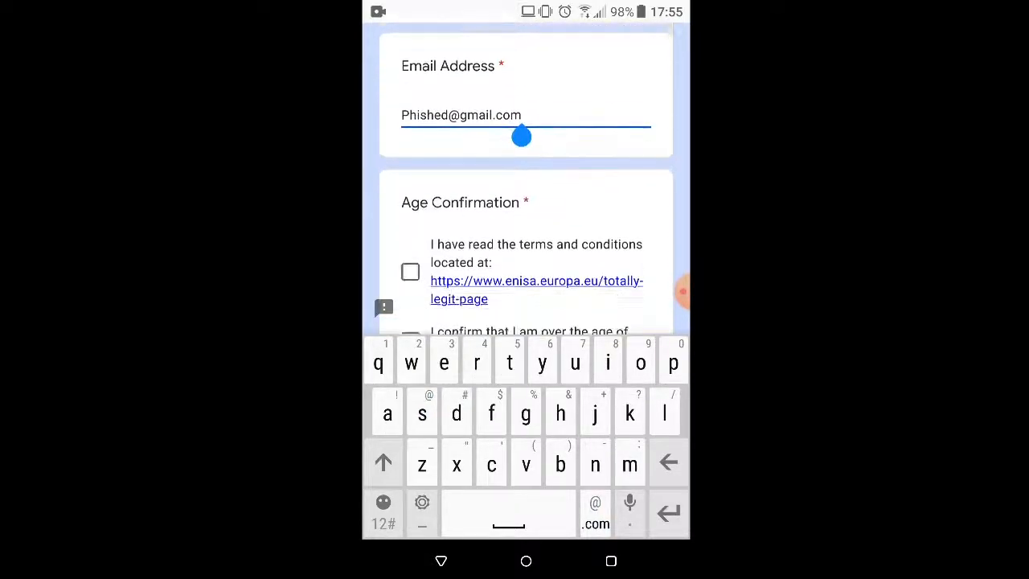
Tick both age confirmation statements and submit the completed survey
left_click(410, 256)
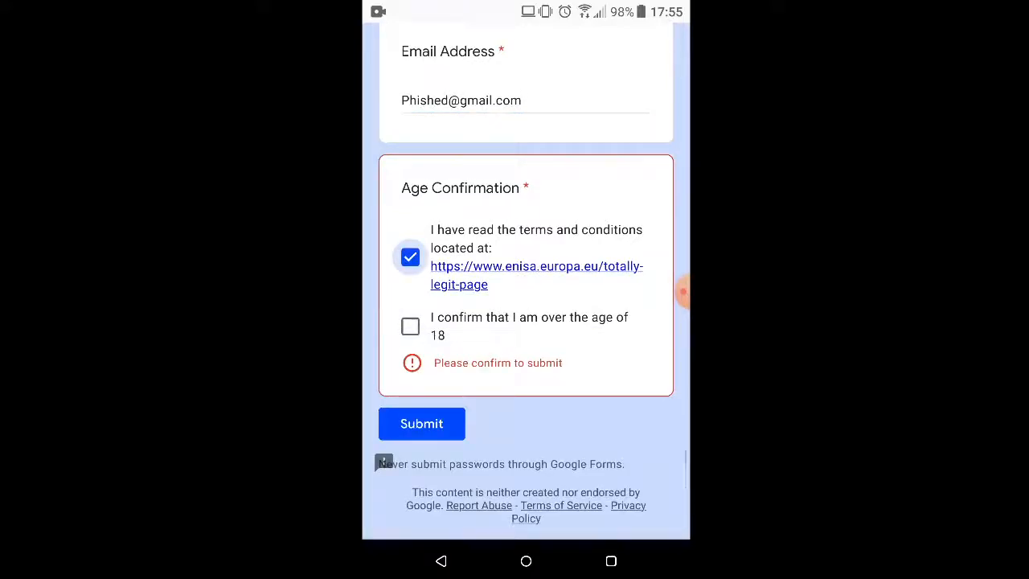
left_click(410, 325)
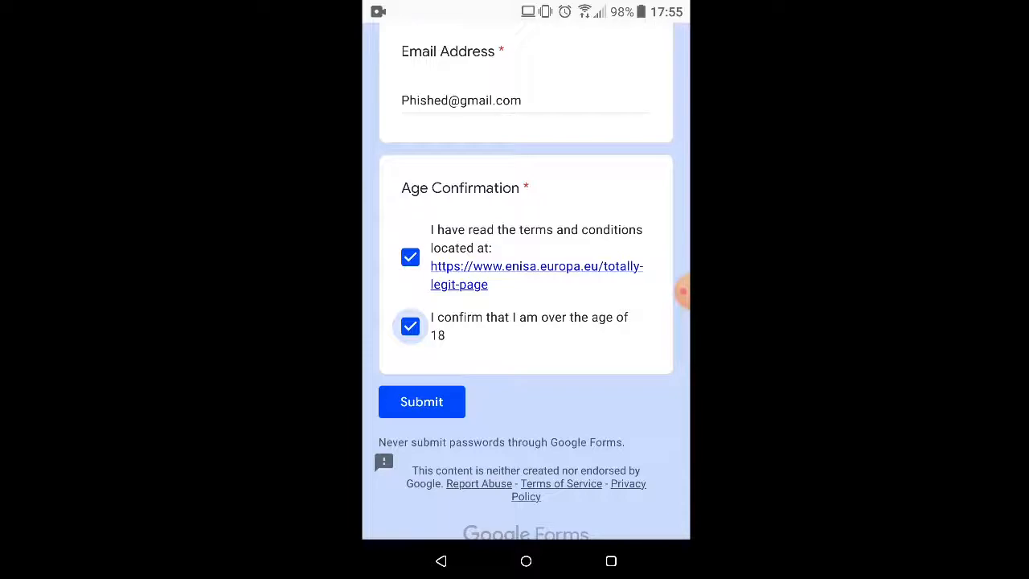
left_click(421, 401)
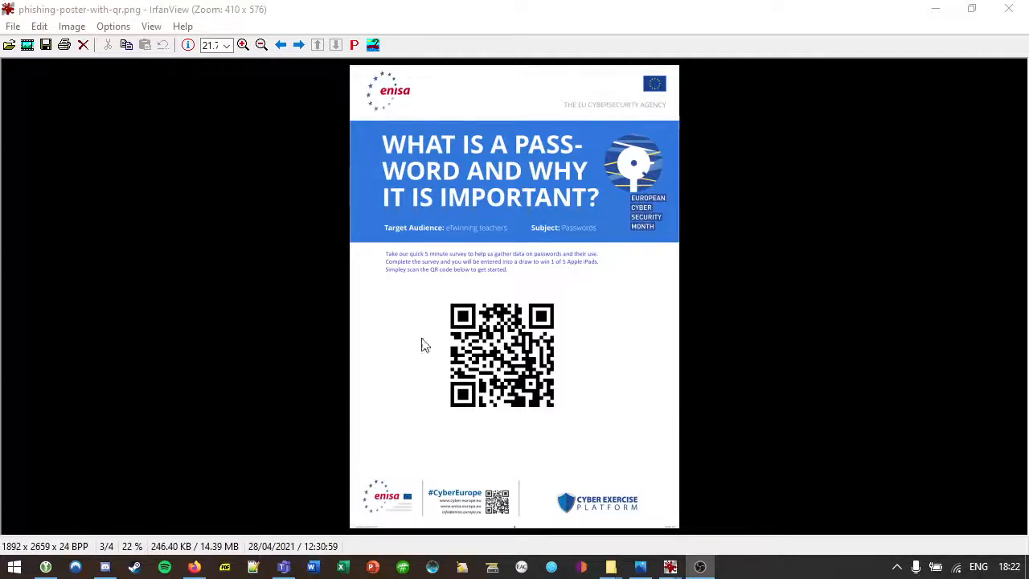
left_click(194, 567)
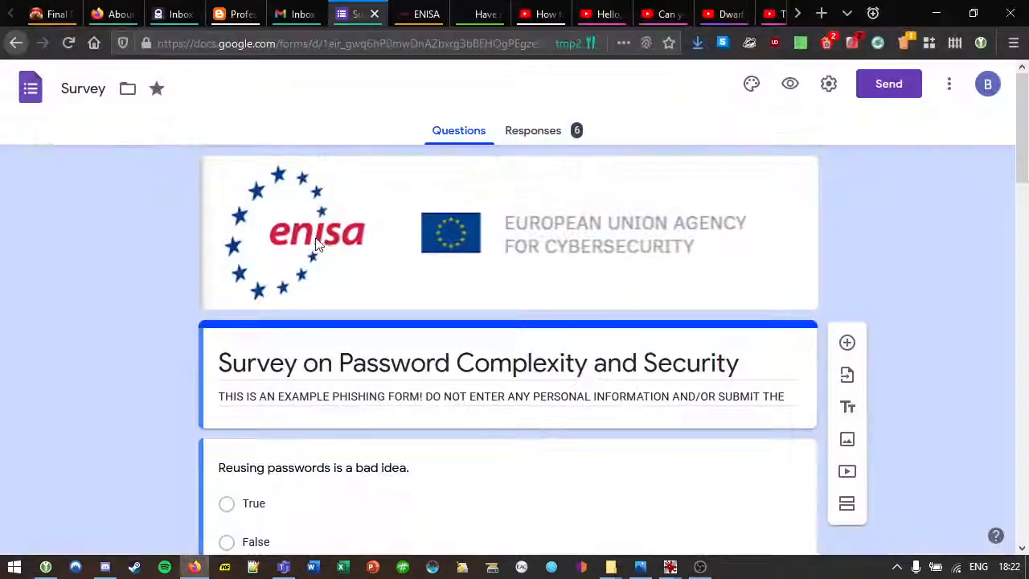
scroll(438, 238, "down", 5)
scroll(438, 239, "down", 5)
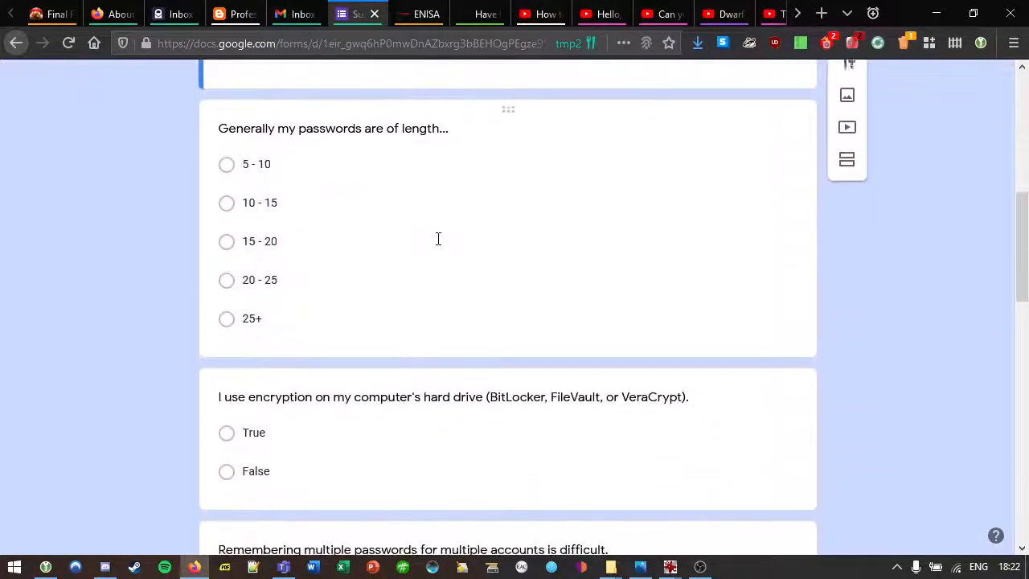
scroll(438, 238, "down", 4)
scroll(438, 239, "up", 5)
scroll(438, 239, "up", 8)
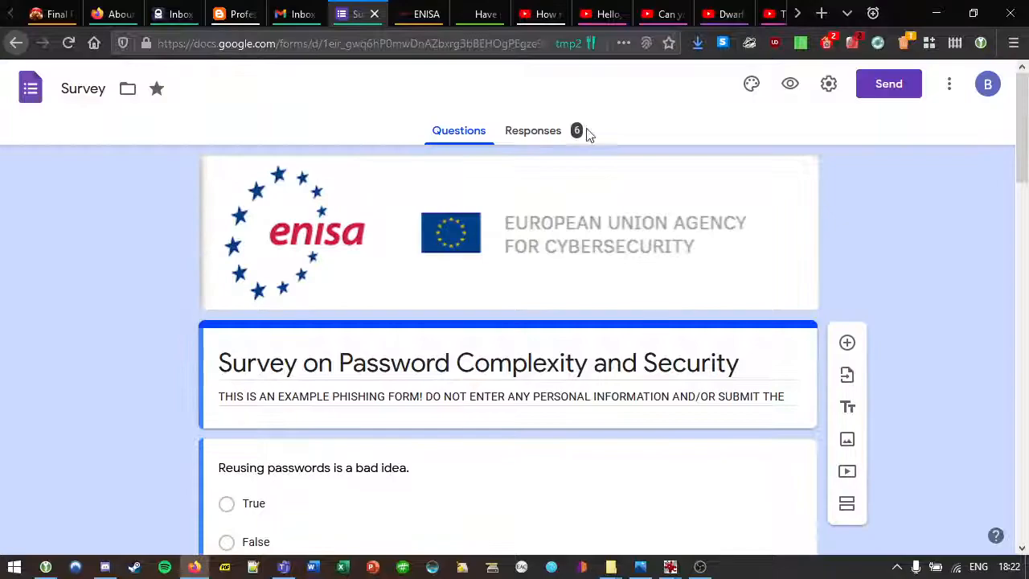
left_click(538, 130)
scroll(611, 266, "down", 5)
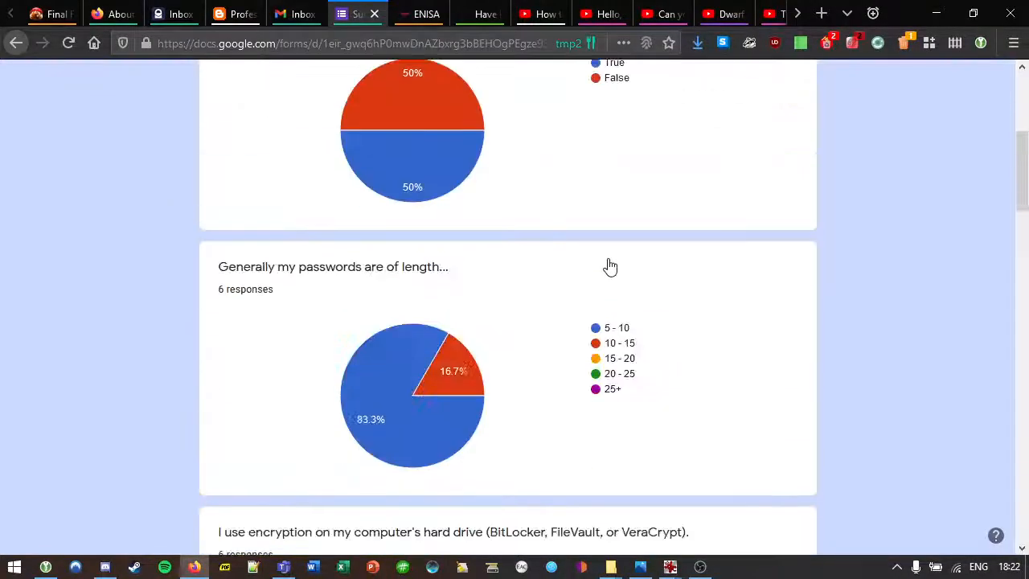
scroll(611, 266, "down", 5)
scroll(611, 266, "down", 5)
scroll(611, 266, "down", 2)
scroll(610, 266, "down", 2)
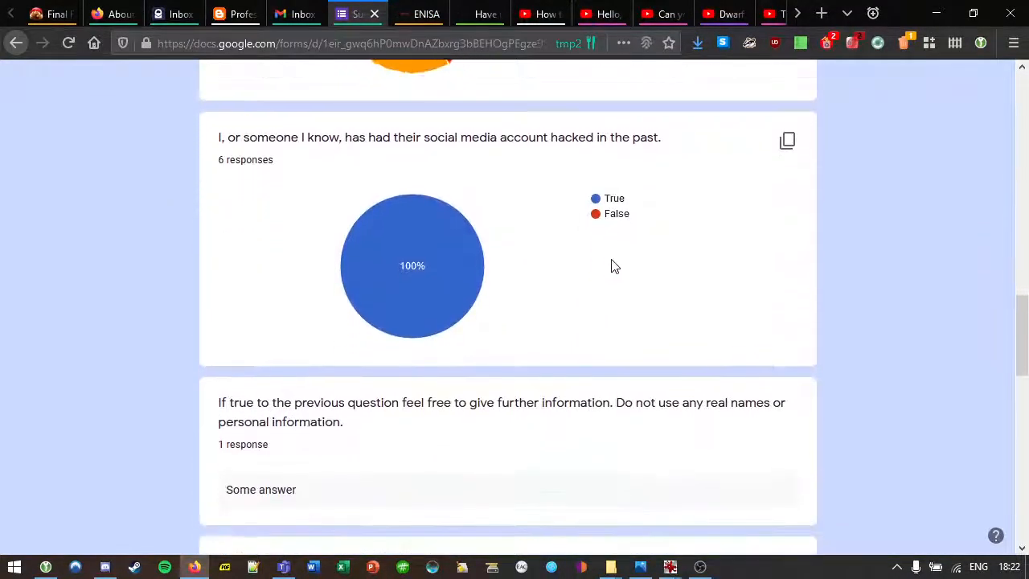
scroll(611, 266, "down", 4)
scroll(611, 266, "down", 2)
scroll(611, 266, "down", 2)
scroll(610, 266, "down", 3)
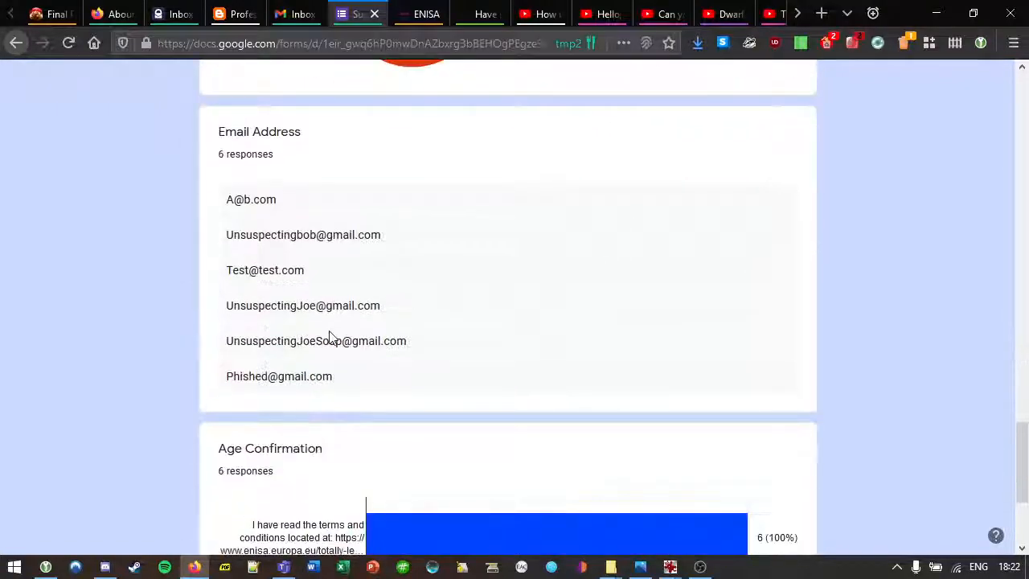
left_click_drag(345, 377, 222, 392)
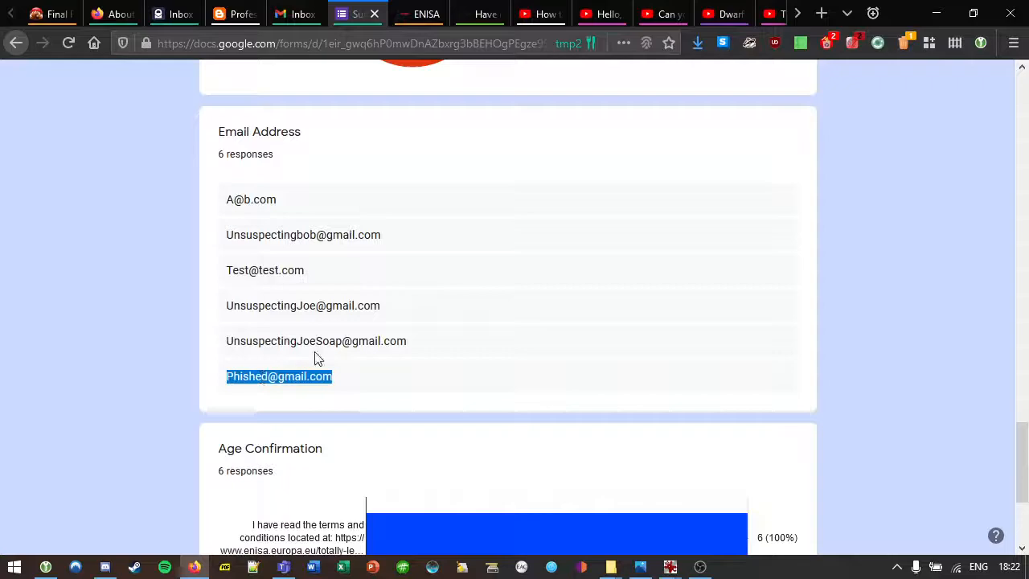
left_click(479, 14)
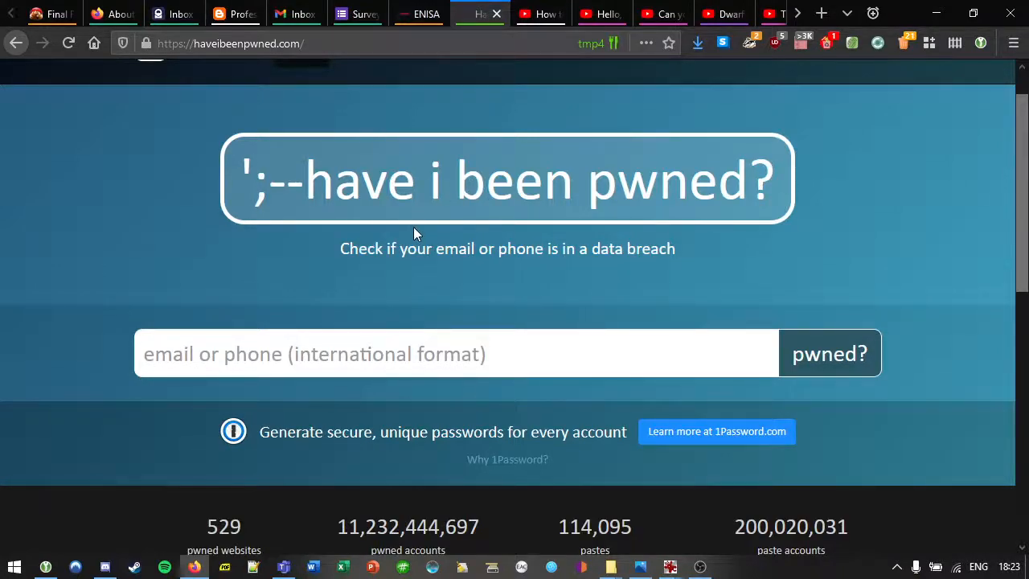
Minimize Firefox so IrfanView's phishing poster with its QR code shows again
left_click(937, 13)
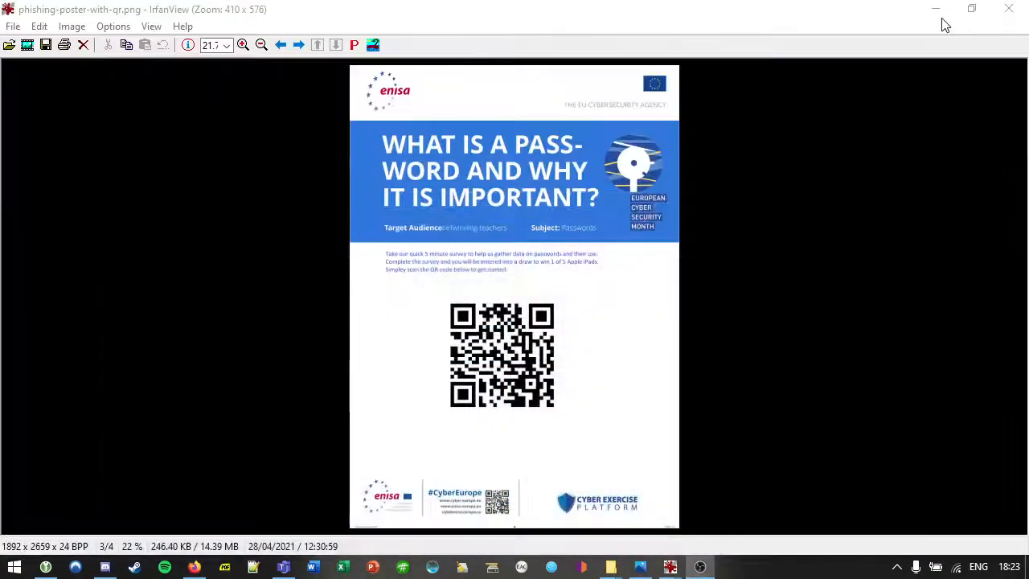